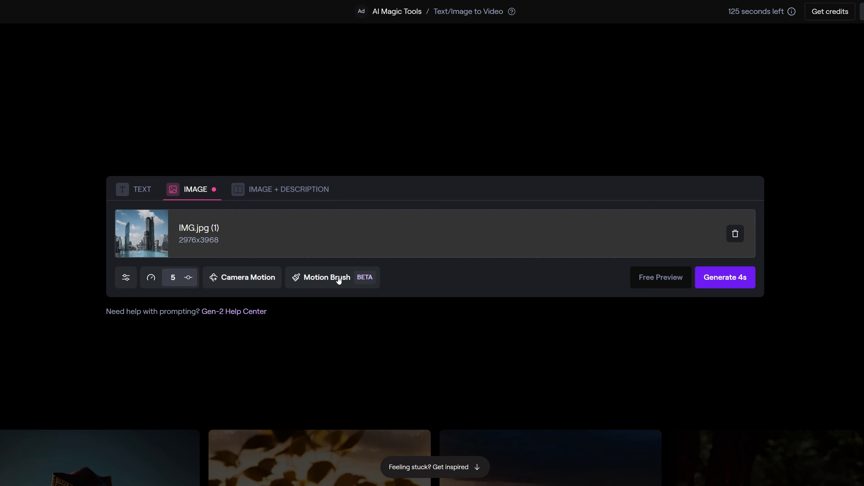
Paint over the clouds with an enlarged Motion Brush, and erase the small stroke above the building at the image's right edge.
left_click(324, 278)
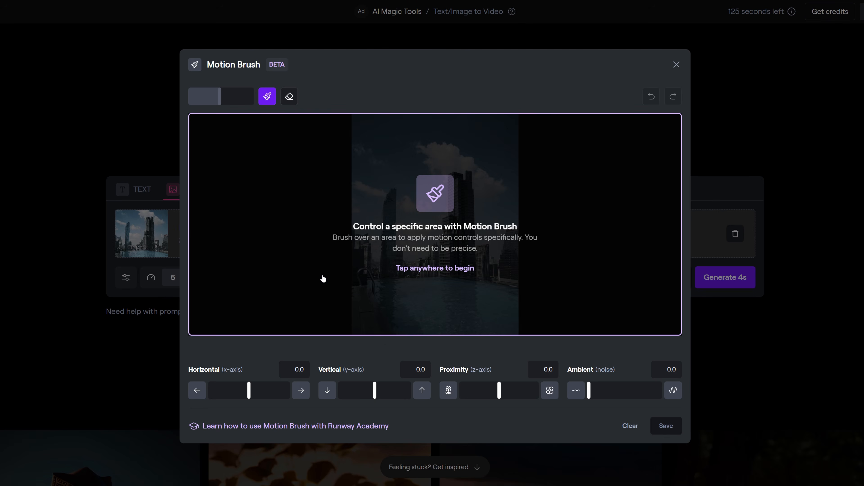
left_click(558, 248)
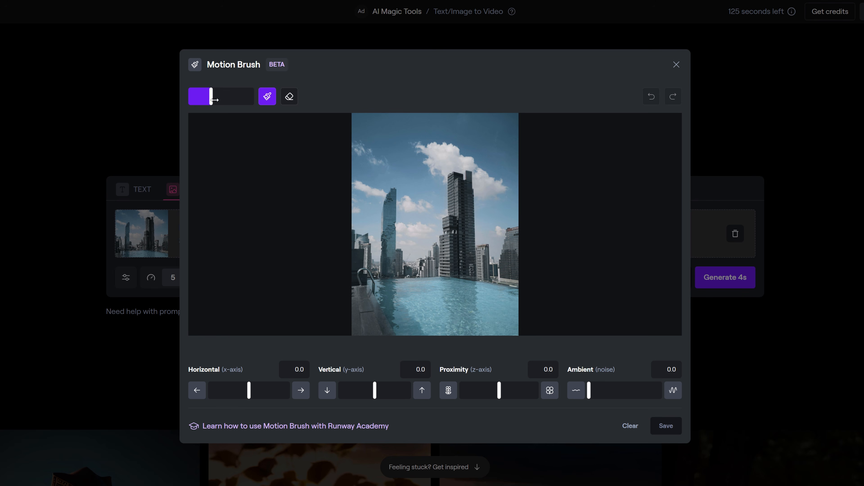
left_click_drag(214, 101, 251, 101)
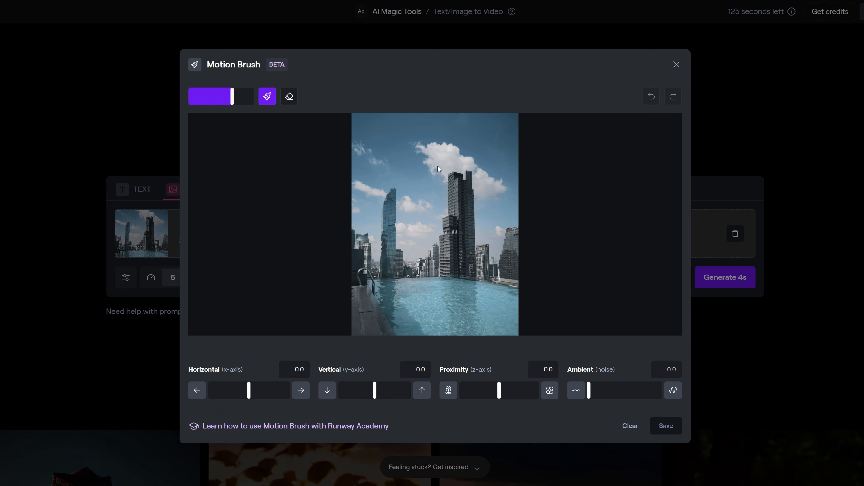
mouse_move(423, 150)
left_mouse_down()
mouse_move(432, 171)
mouse_move(445, 149)
mouse_move(453, 165)
mouse_move(450, 149)
mouse_move(427, 144)
mouse_move(474, 160)
mouse_move(487, 172)
mouse_move(484, 188)
mouse_move(502, 186)
left_mouse_up()
left_click(498, 232)
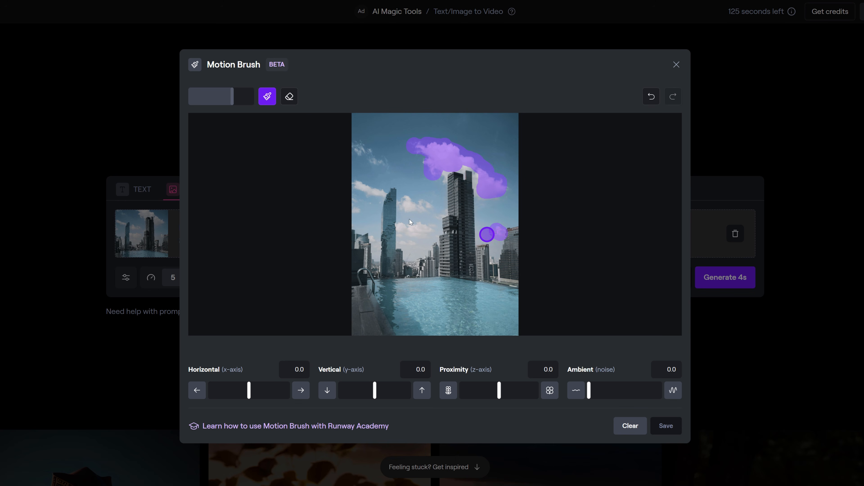
left_click_drag(425, 229, 407, 229)
left_click_drag(411, 196, 427, 205)
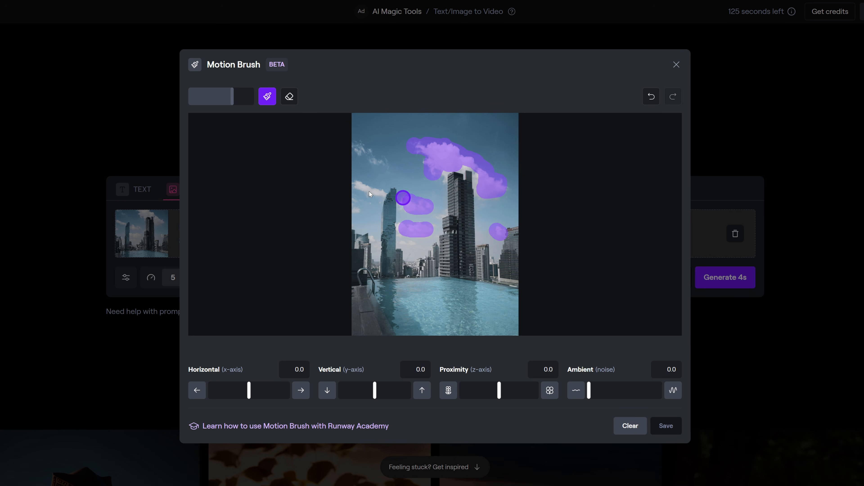
left_click_drag(362, 190, 355, 204)
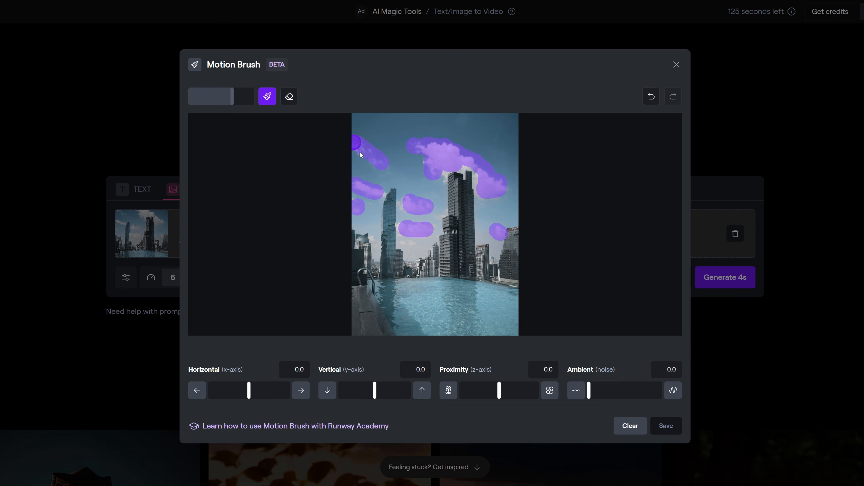
left_click(294, 97)
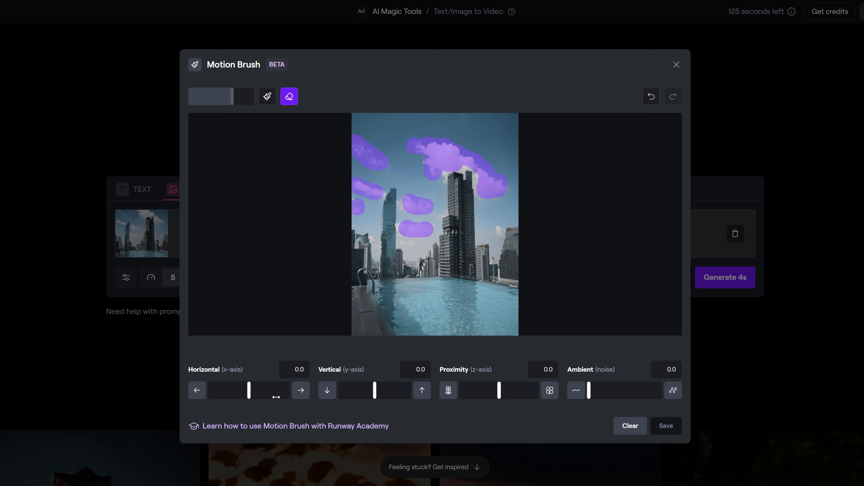
Try horizontal motion of -4.6 and 5.7 and vertical motion of -7.1 on the painted clouds, resetting vertical to 0.
left_click_drag(249, 393, 244, 393)
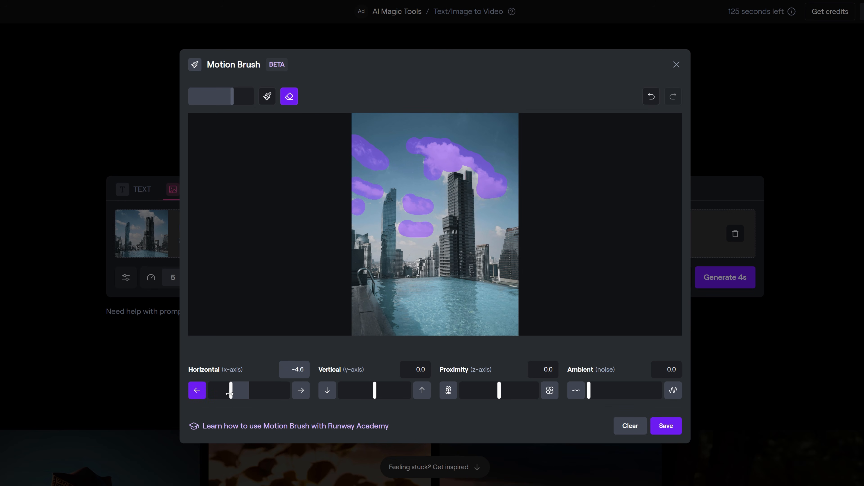
left_click_drag(257, 394, 271, 394)
left_click_drag(375, 394, 347, 392)
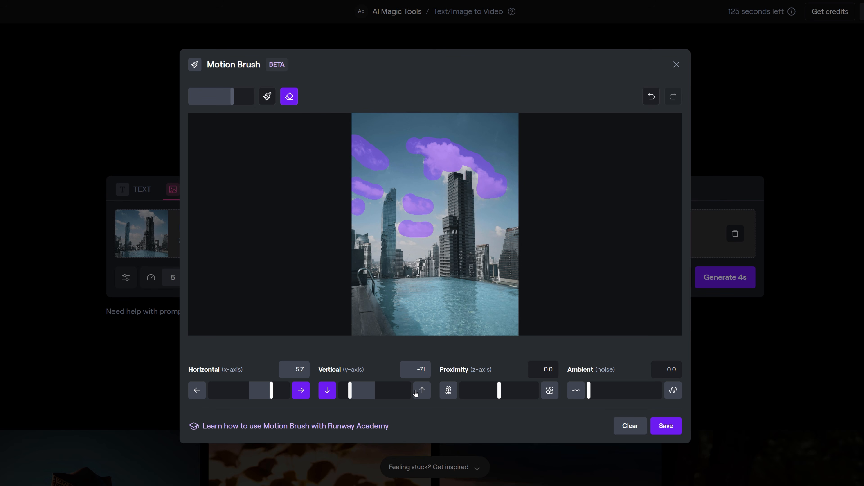
type("0")
key("Return")
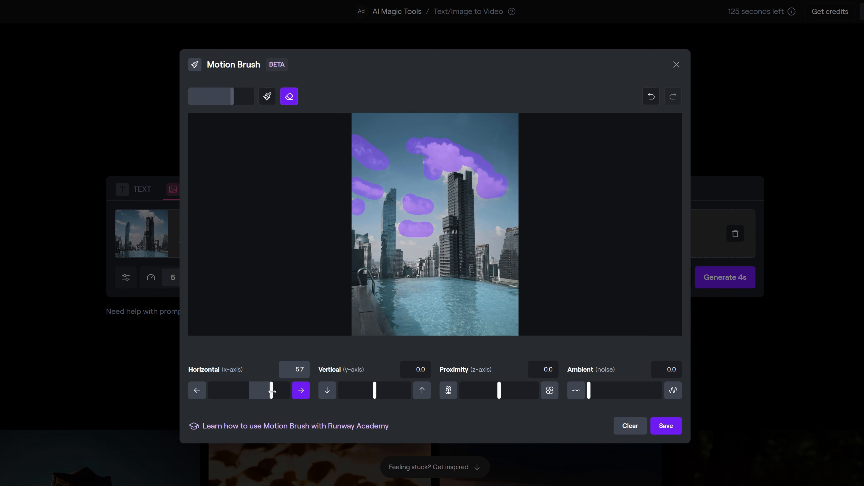
left_click_drag(272, 391, 229, 391)
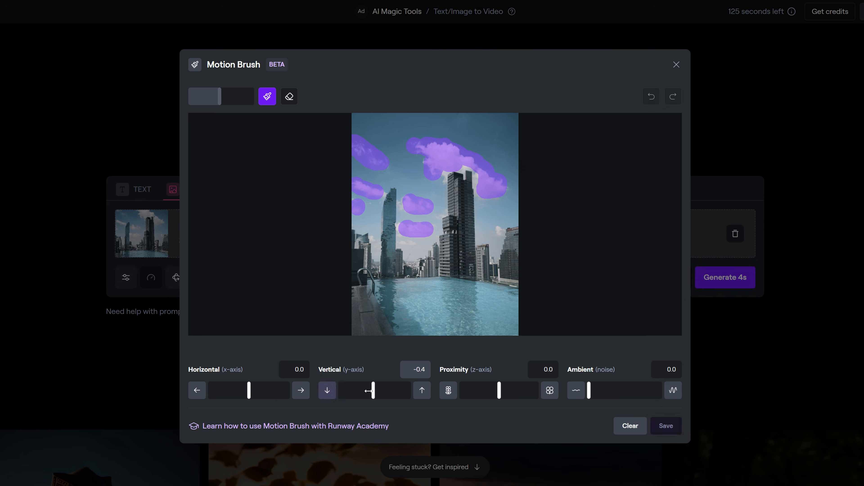
Try vertical, proximity and ambient motion on the painted clouds one after another, resetting each value to 0.
left_click_drag(363, 390, 360, 390)
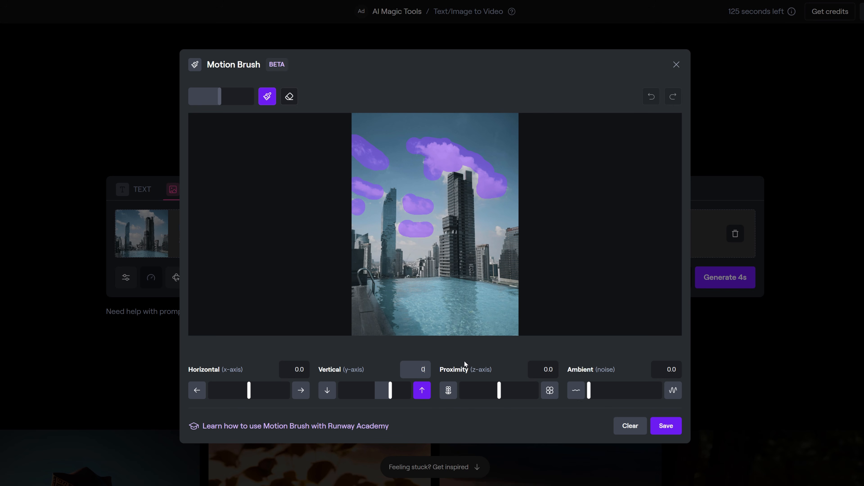
key("Return")
left_click_drag(499, 391, 483, 391)
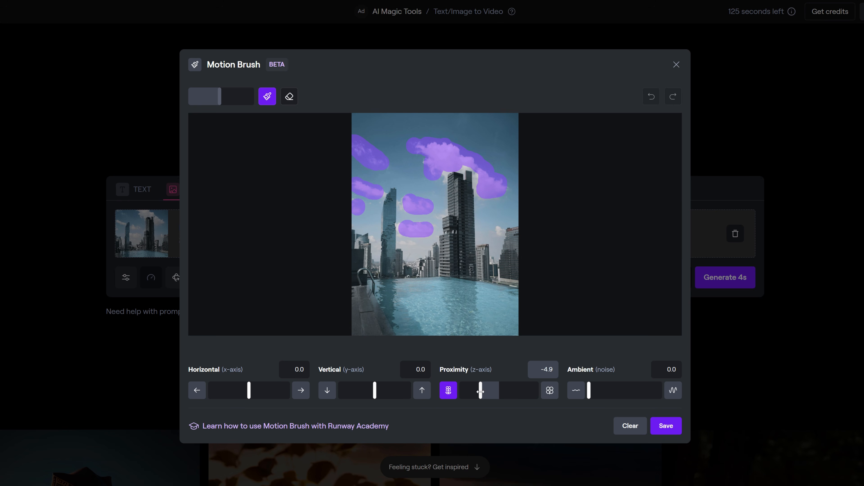
left_click_drag(480, 391, 512, 390)
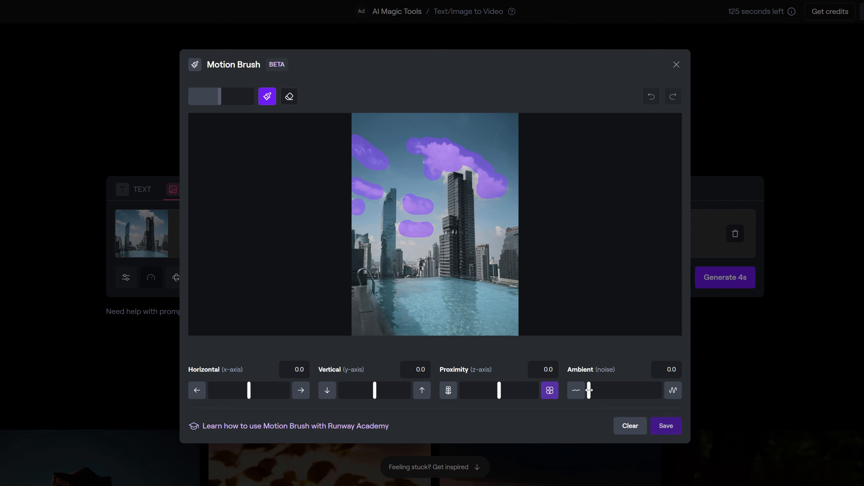
left_click_drag(589, 392, 612, 392)
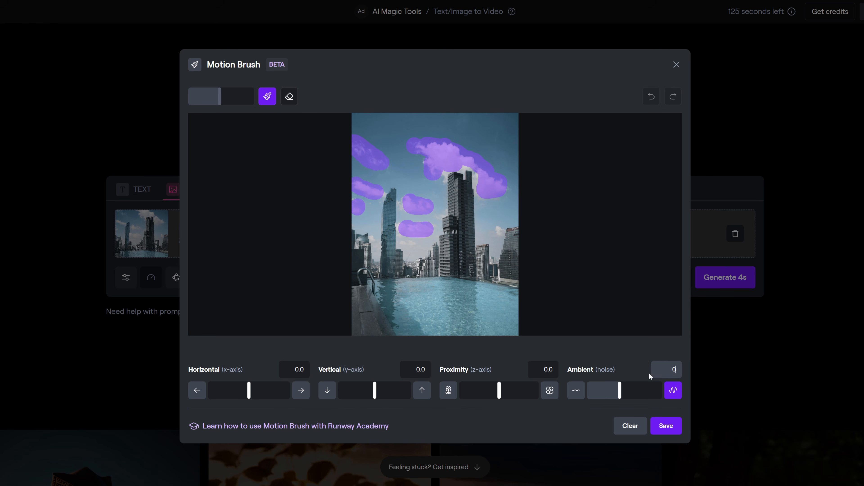
left_click(626, 351)
Save the cloud brush with horizontal motion of -4.7, and generate and play the 4-second video.
left_click_drag(249, 391, 231, 390)
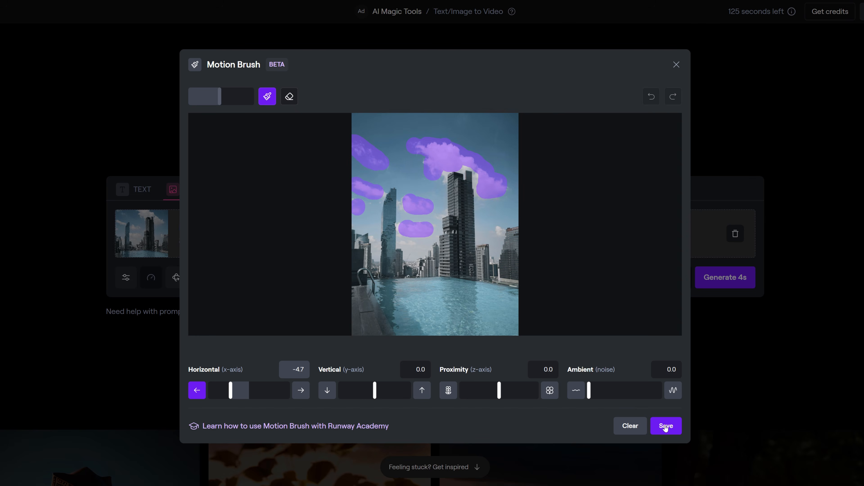
left_click(665, 427)
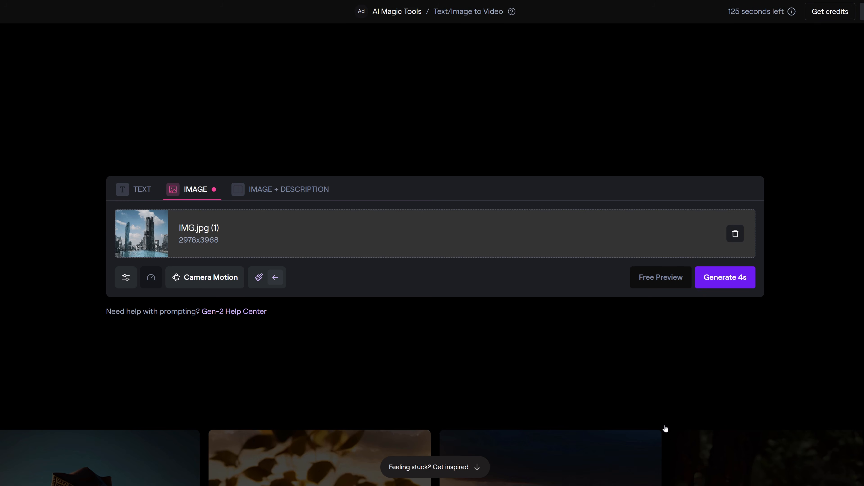
left_click(728, 287)
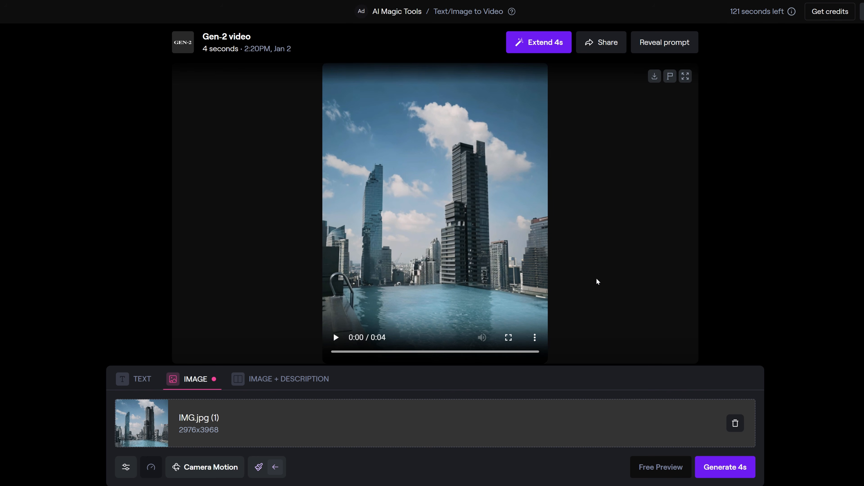
left_click(336, 337)
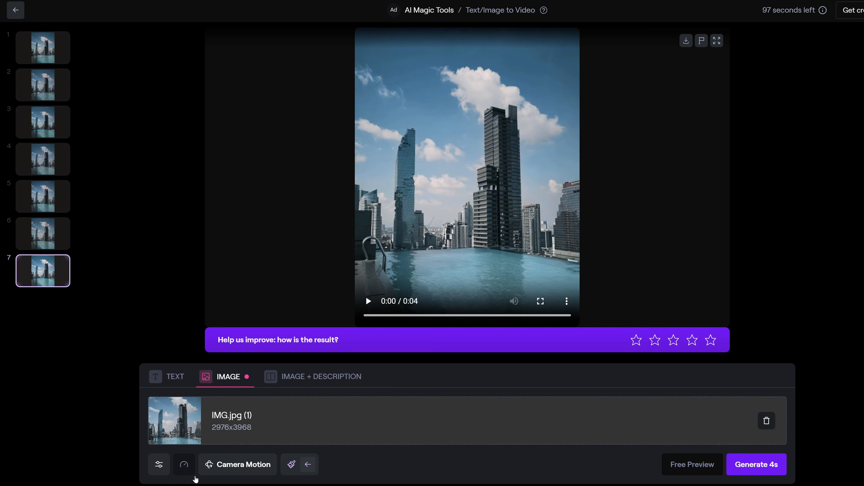
Try Camera Motion with horizontal -5.9, vertical -5.2, pan -10.0, tilt -9.4, roll -8.6 and zoom -3.4, resetting all values to 0.
left_click(302, 465)
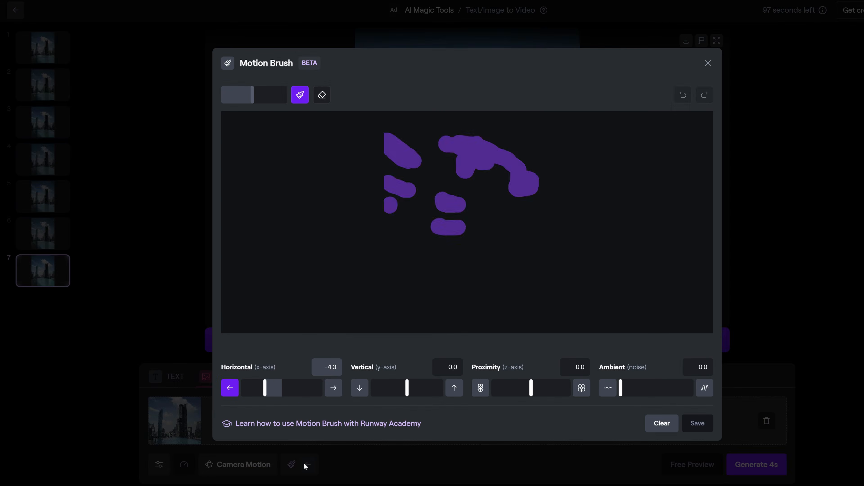
left_click(708, 64)
left_click(245, 466)
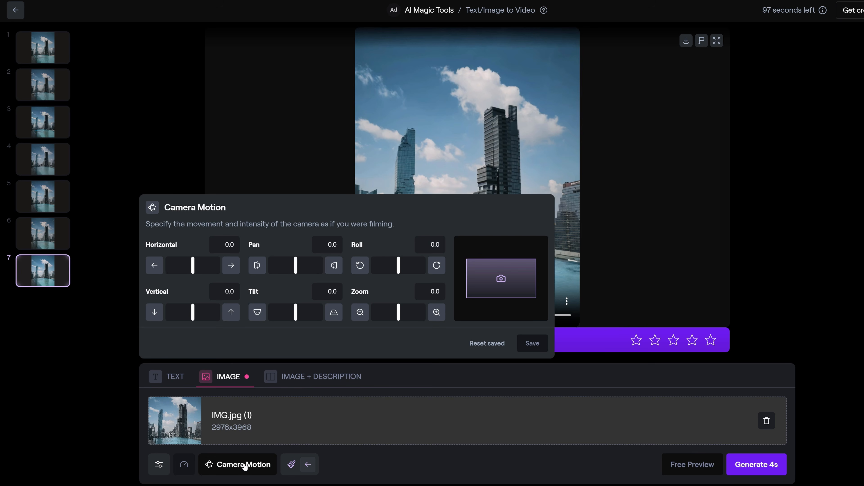
left_click_drag(296, 312, 269, 312)
mouse_move(194, 312)
left_mouse_down()
mouse_move(221, 312)
mouse_move(172, 311)
mouse_move(179, 307)
left_mouse_up()
mouse_move(193, 261)
left_mouse_down()
mouse_move(215, 262)
mouse_move(178, 261)
left_mouse_up()
left_click_drag(295, 262, 269, 261)
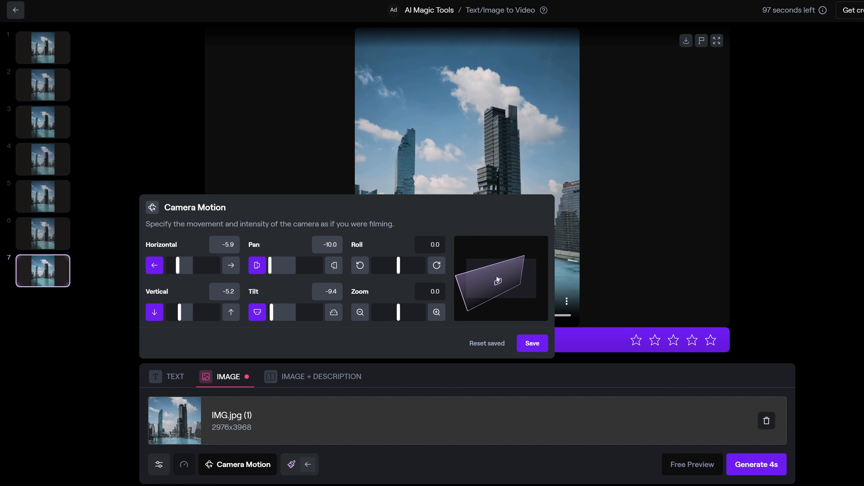
left_click_drag(398, 268, 374, 267)
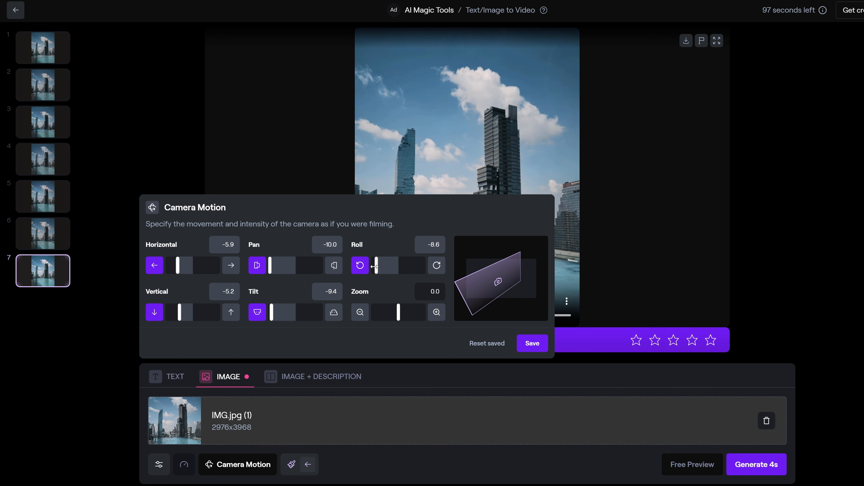
mouse_move(398, 309)
left_mouse_down()
mouse_move(416, 309)
mouse_move(388, 308)
left_mouse_up()
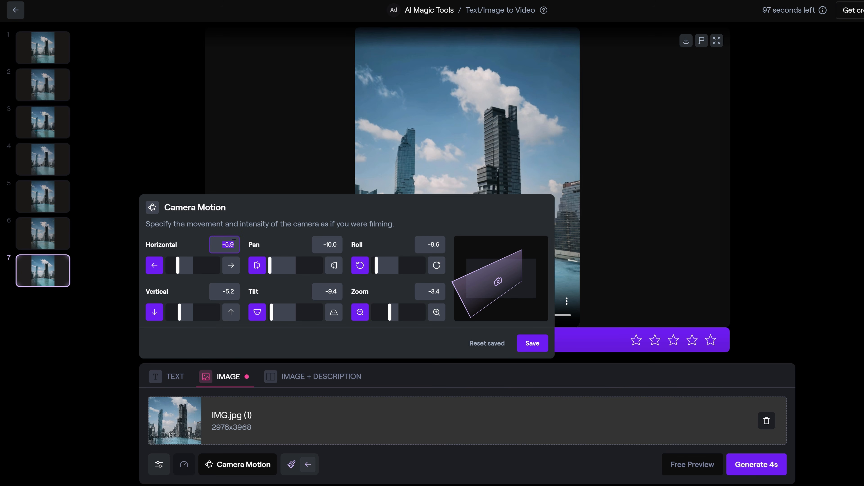
left_click(334, 239)
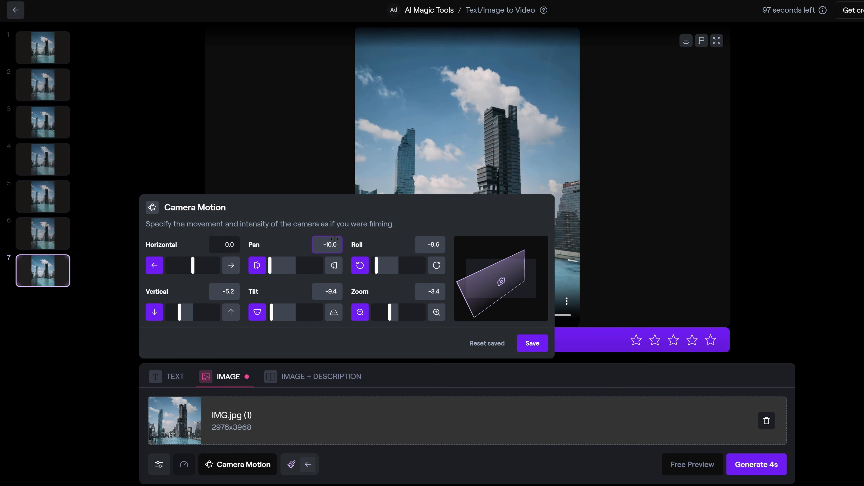
left_click(358, 246)
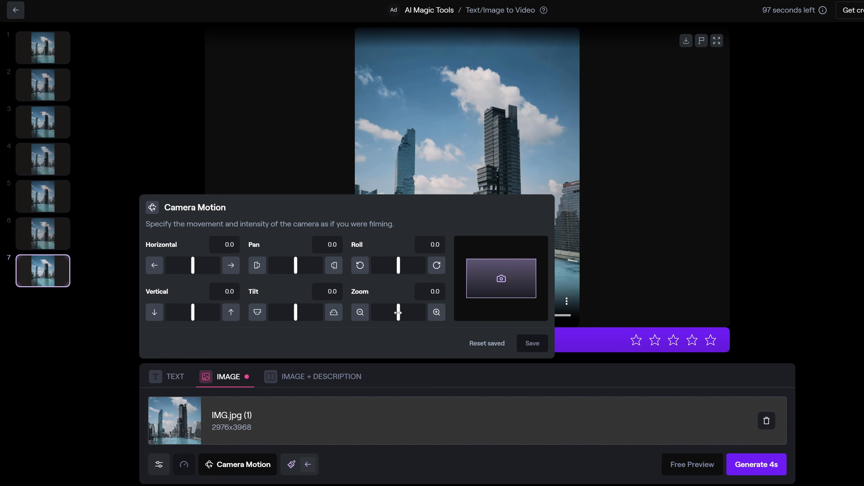
Save Camera Motion with zoom -4.3 and tilt -2.0, and generate a new 4-second video.
mouse_move(398, 310)
left_mouse_down()
mouse_move(409, 310)
mouse_move(386, 309)
left_mouse_up()
left_click_drag(296, 316, 291, 317)
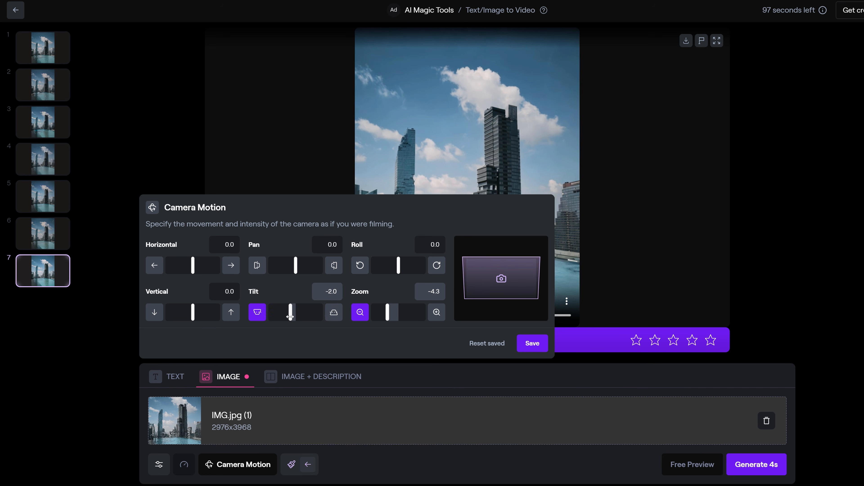
left_click(537, 346)
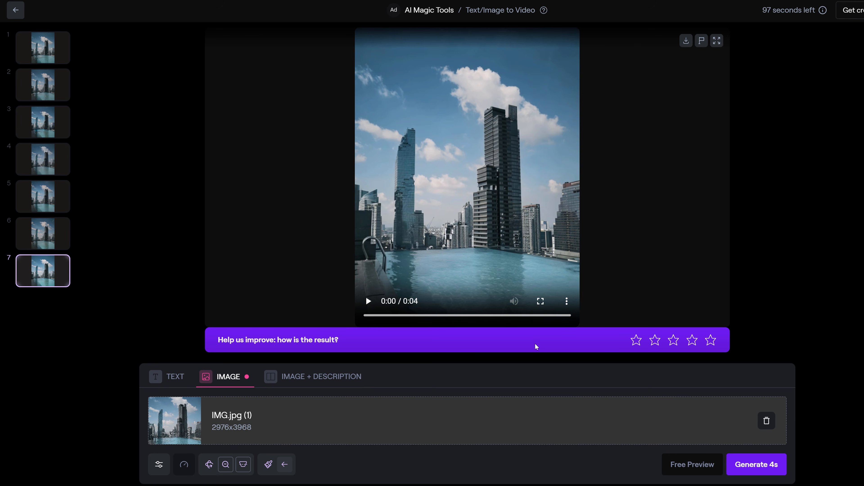
left_click(748, 465)
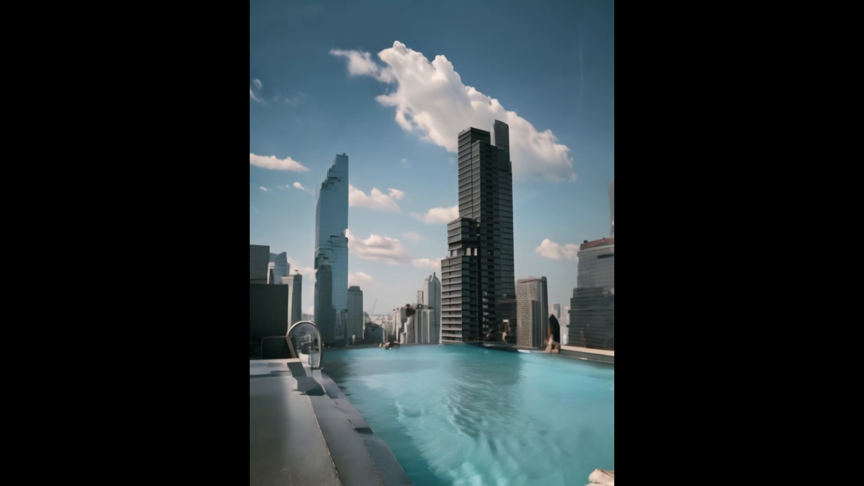
Reduce the camera movement to tilt -0.4 and zoom -1.3, and save it.
left_click(244, 465)
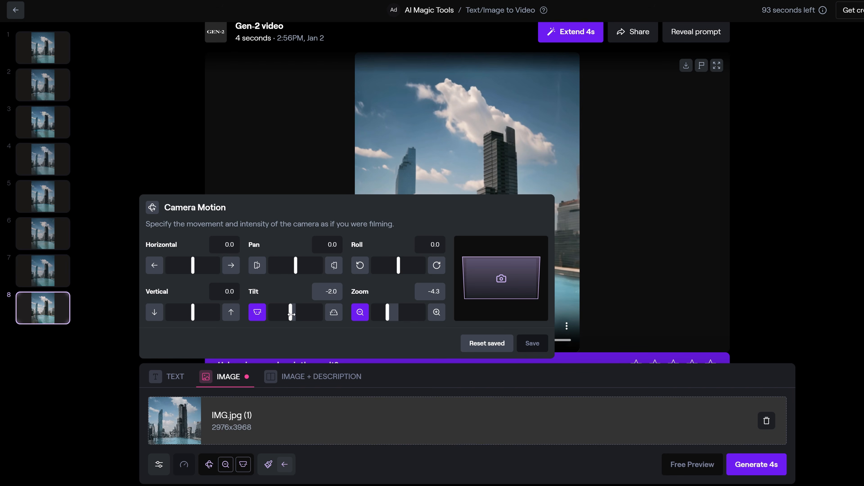
left_click_drag(291, 313, 293, 315)
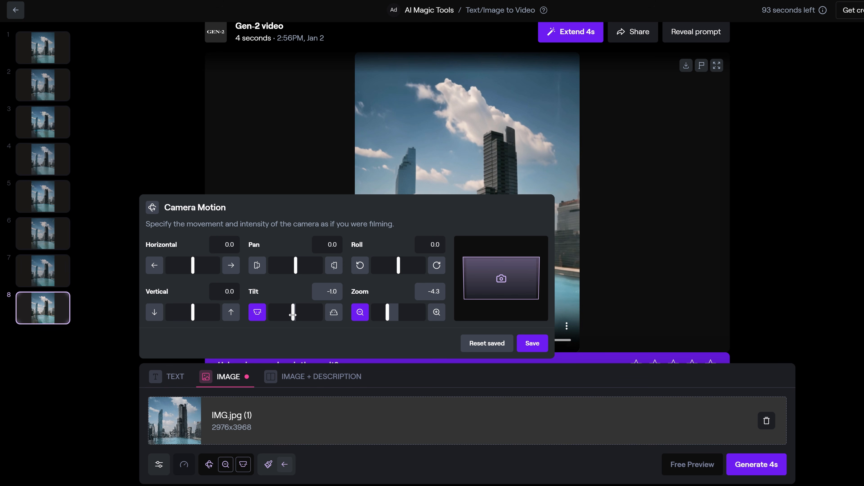
left_click_drag(387, 314, 395, 315)
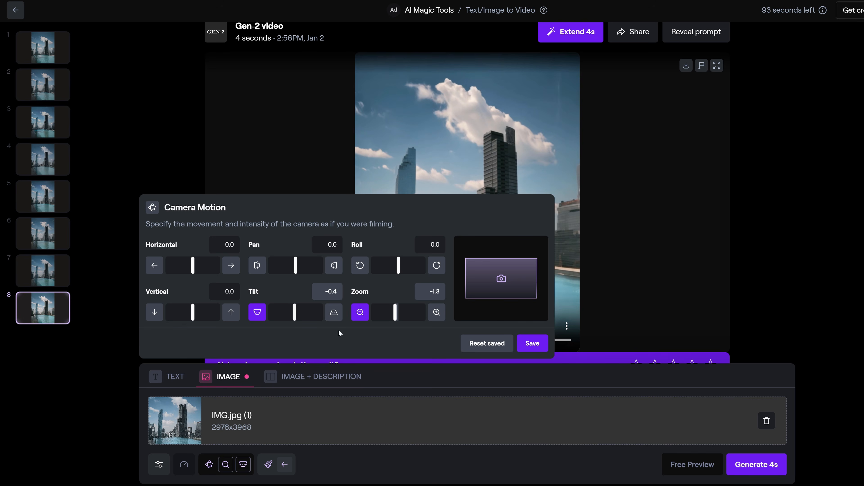
left_click(532, 343)
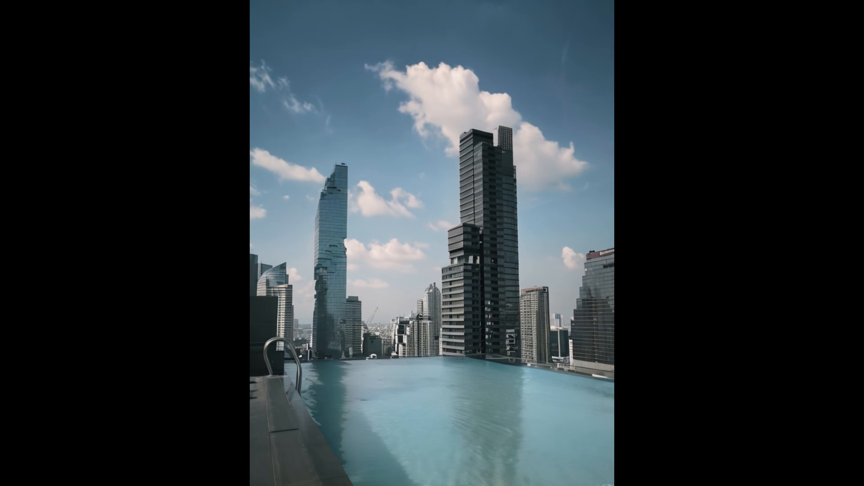